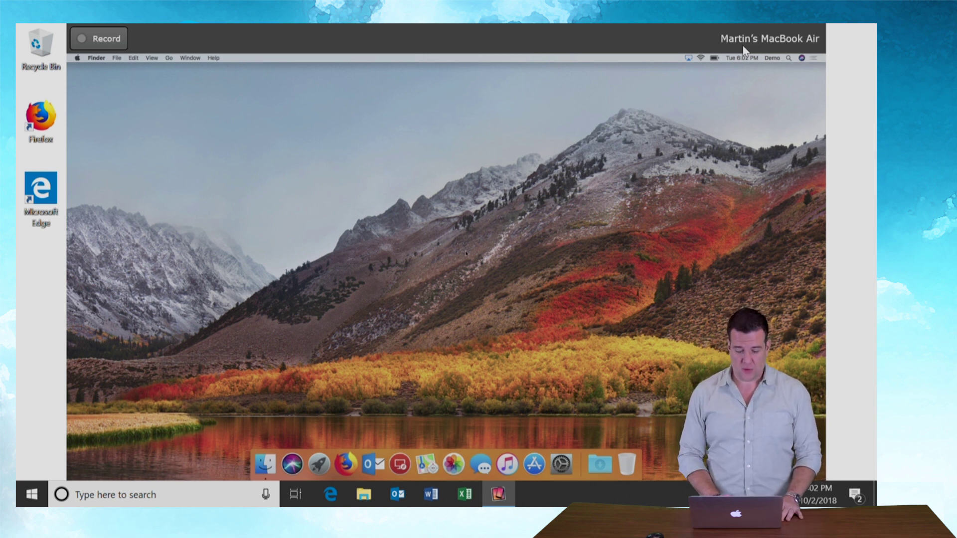
# Launch Outlook from the Dock and start license activation through to Microsoft sign-in
pyautogui.click(372, 463)
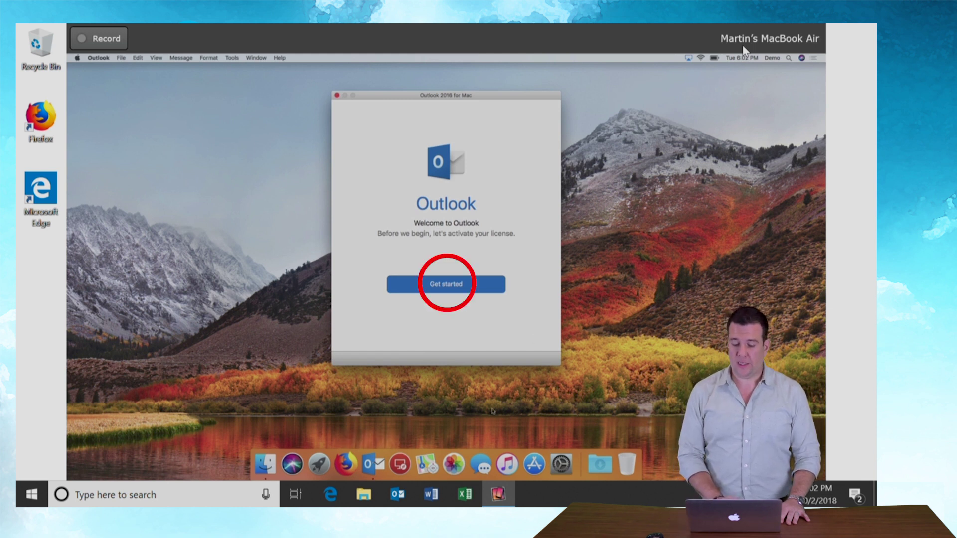
pyautogui.click(452, 291)
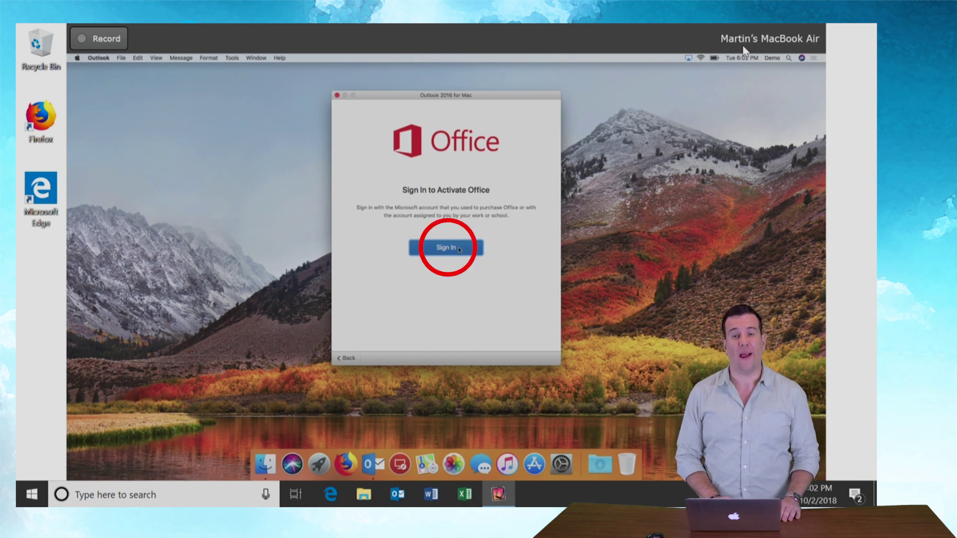
pyautogui.click(459, 250)
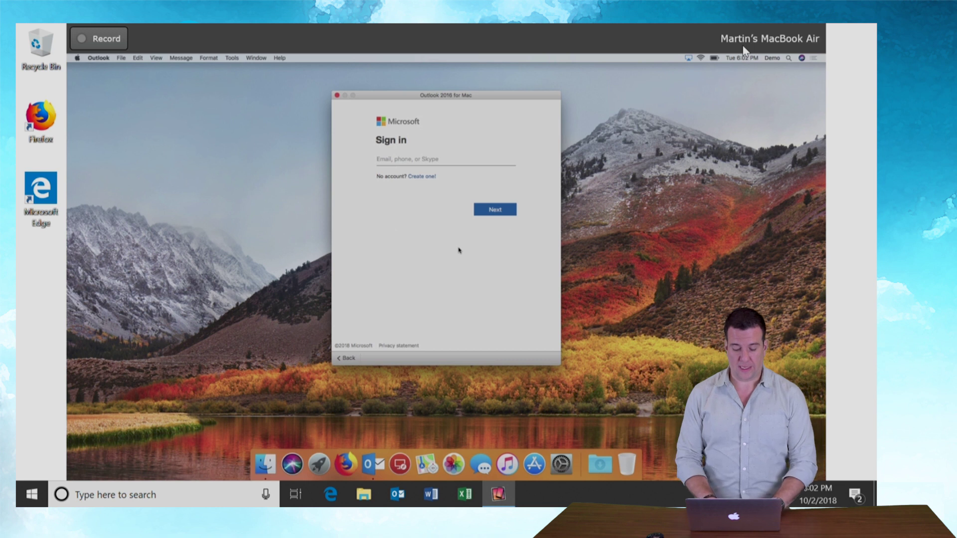
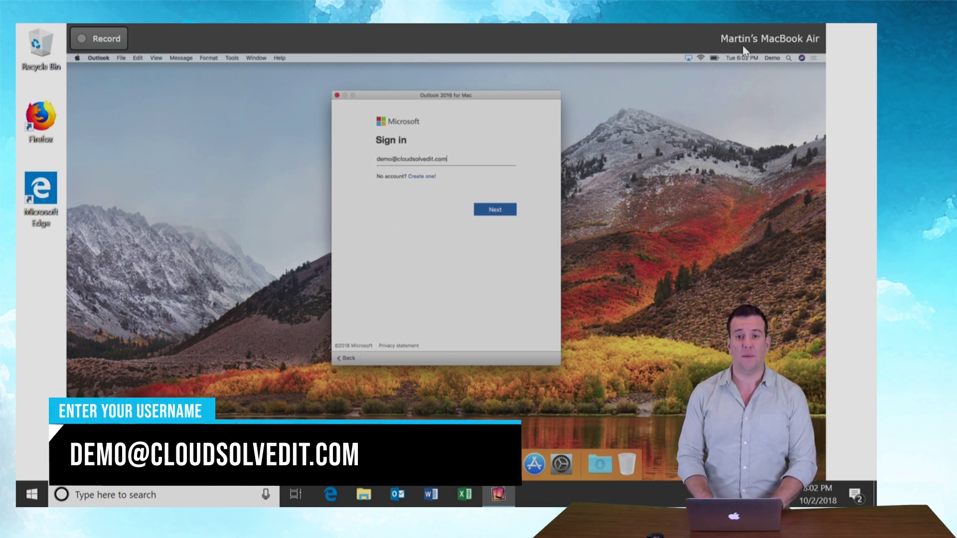
# Submit the work account email and then its password on the organisation sign-in page
pyautogui.press('Return')
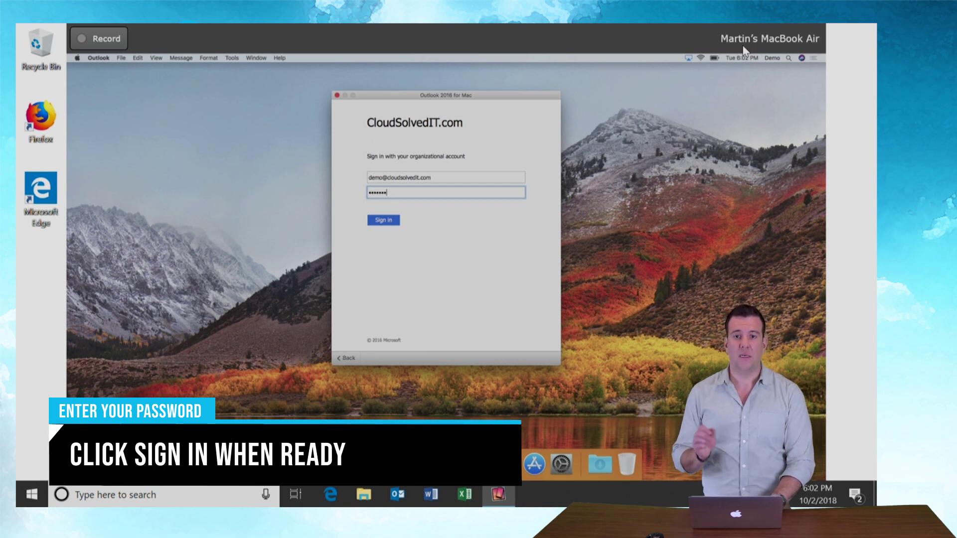
pyautogui.press('Return')
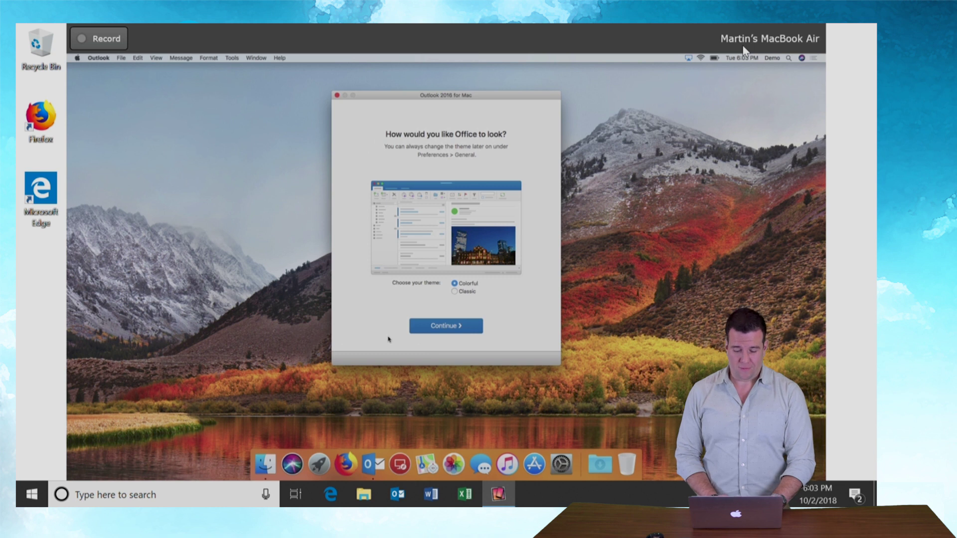
# Preview Classic, settle on the Colorful theme, and finish activation to open Outlook
pyautogui.click(455, 291)
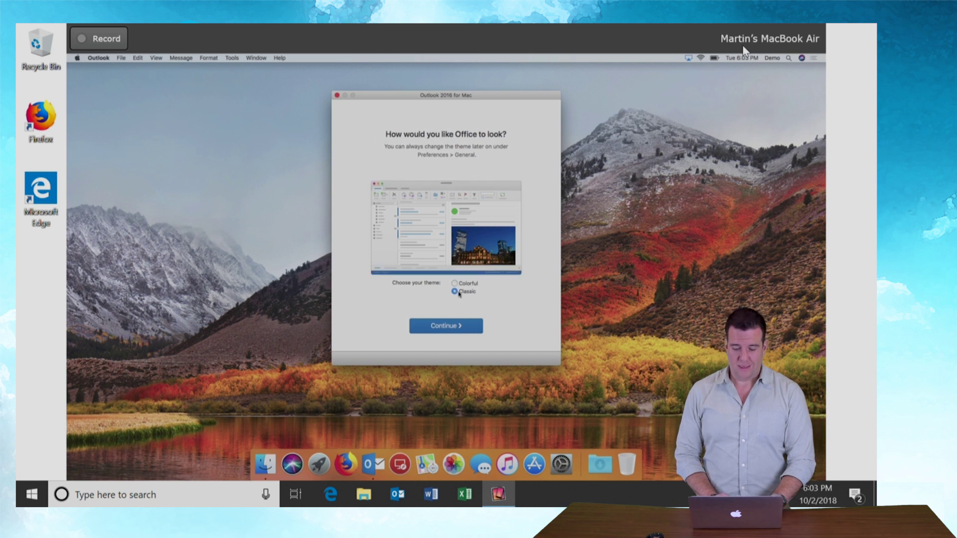
pyautogui.click(455, 285)
pyautogui.click(444, 327)
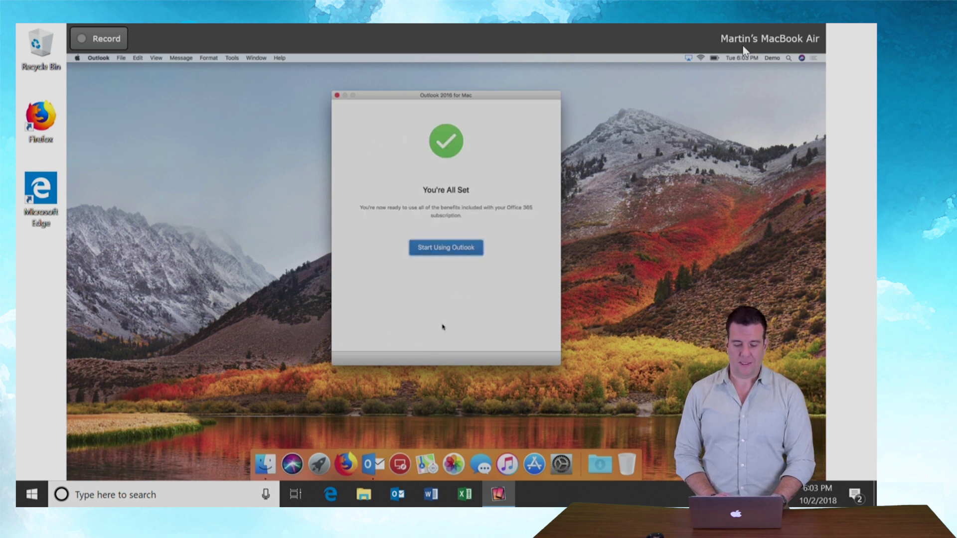
pyautogui.click(451, 249)
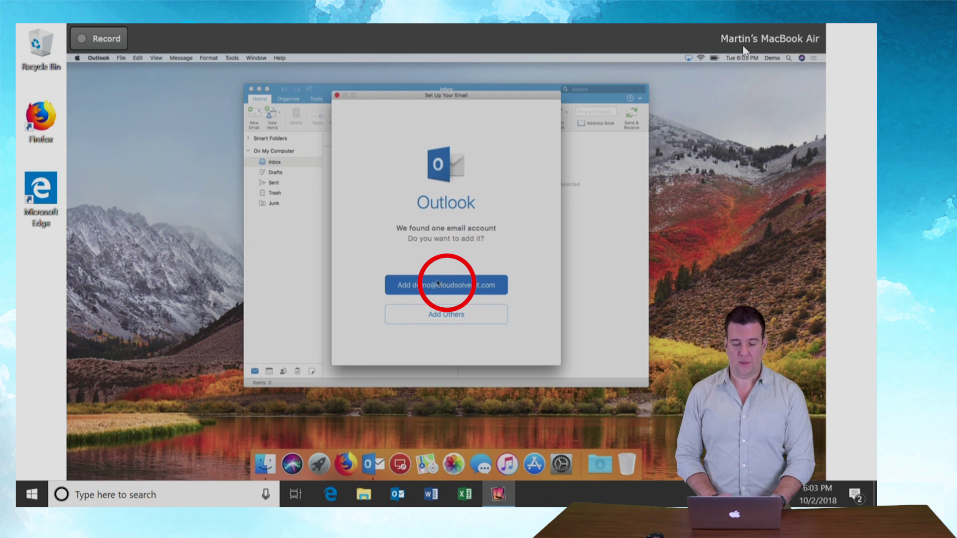
# Add the detected Office 365 work account and finish email setup to view its inbox
pyautogui.click(436, 285)
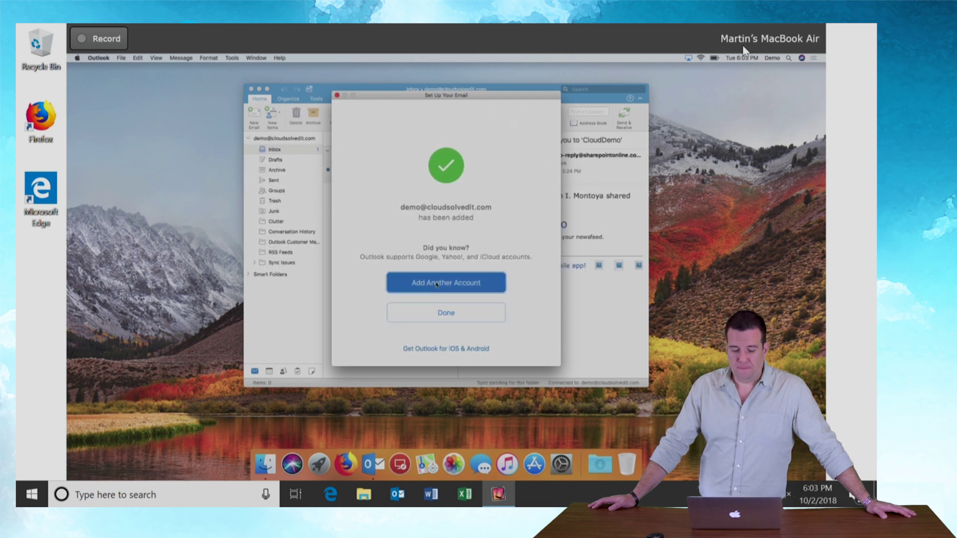
pyautogui.click(438, 312)
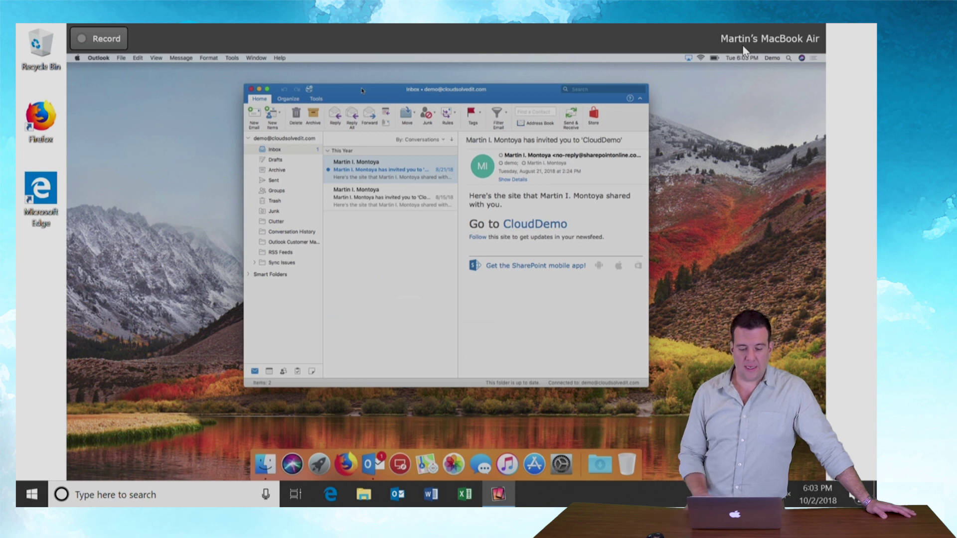
# Switch the Outlook inbox window to full screen
pyautogui.click(267, 89)
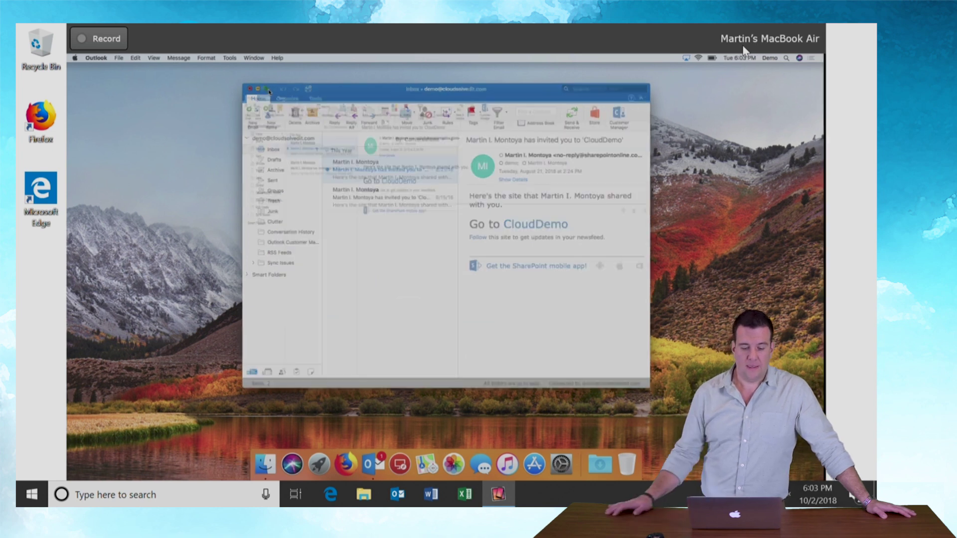